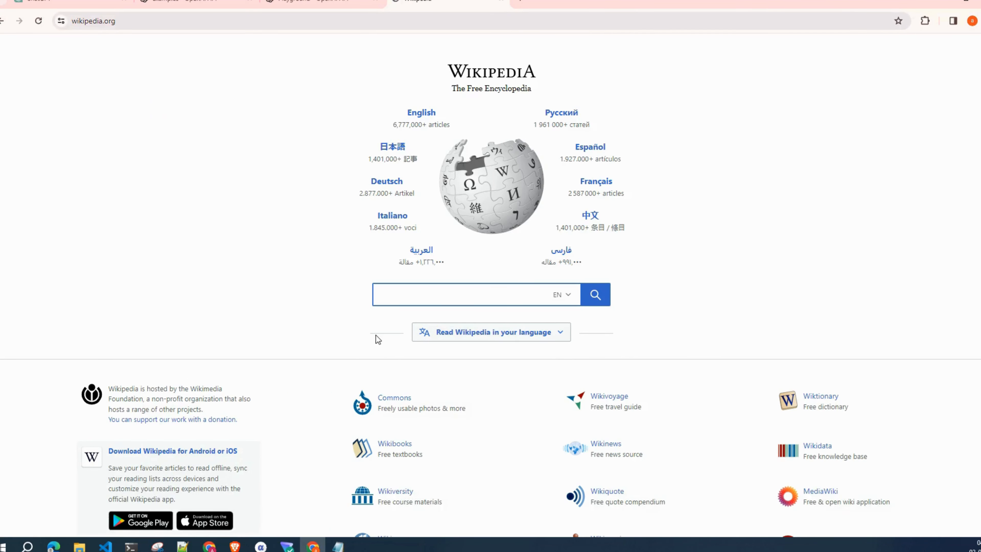
- Open the Philosophy article on English Wikipedia and copy its second introductory paragraph, beginning "Historically, many of the individual sciences"
click(428, 124)
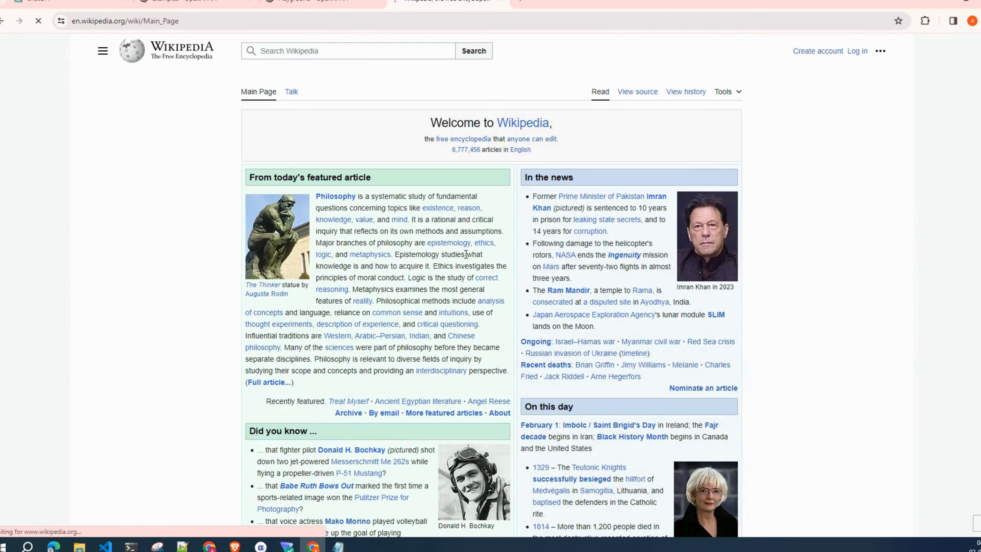
click(345, 200)
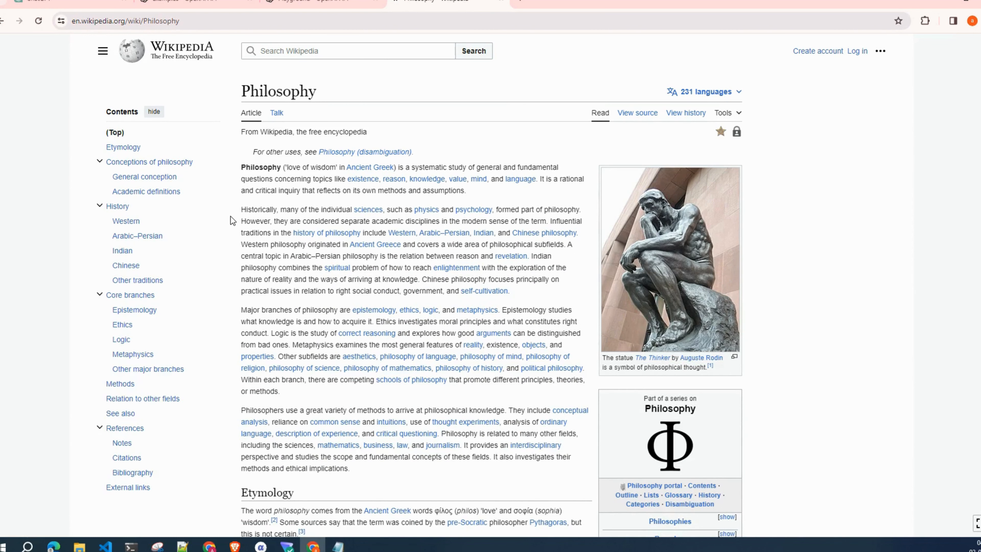
drag(241, 253, 524, 336)
key(ctrl+c)
- Switch to the OpenAI Playground and submit the copied philosophy paragraph as a user message enclosed in triple quotes
key(ctrl+shift+Tab)
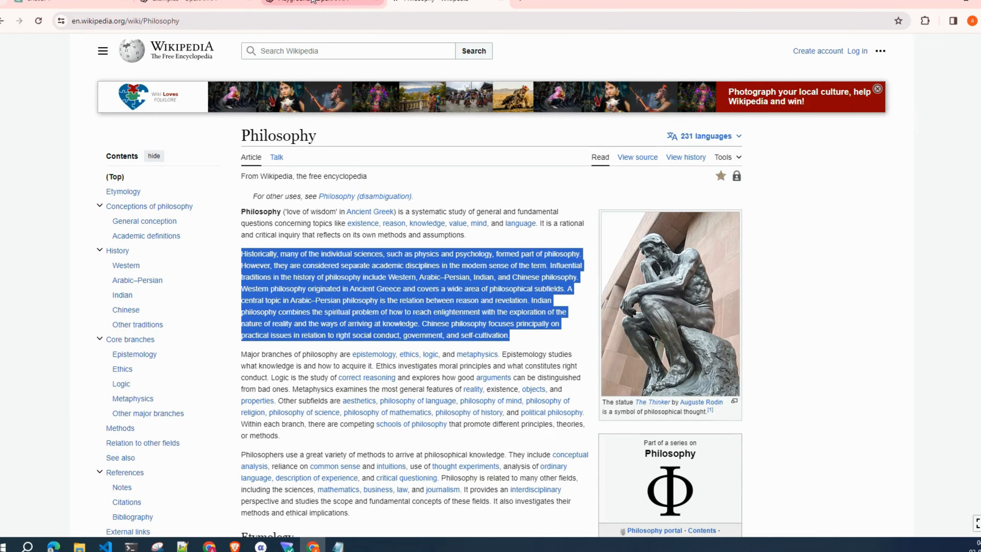
click(447, 97)
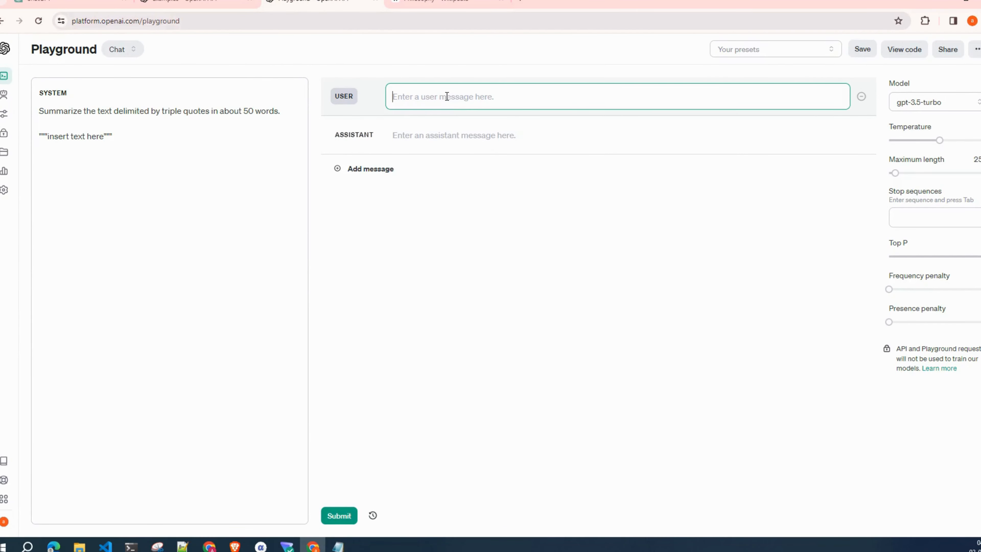
text("""""")
key(Left)
key(Left)
key(Left)
key(ctrl+v)
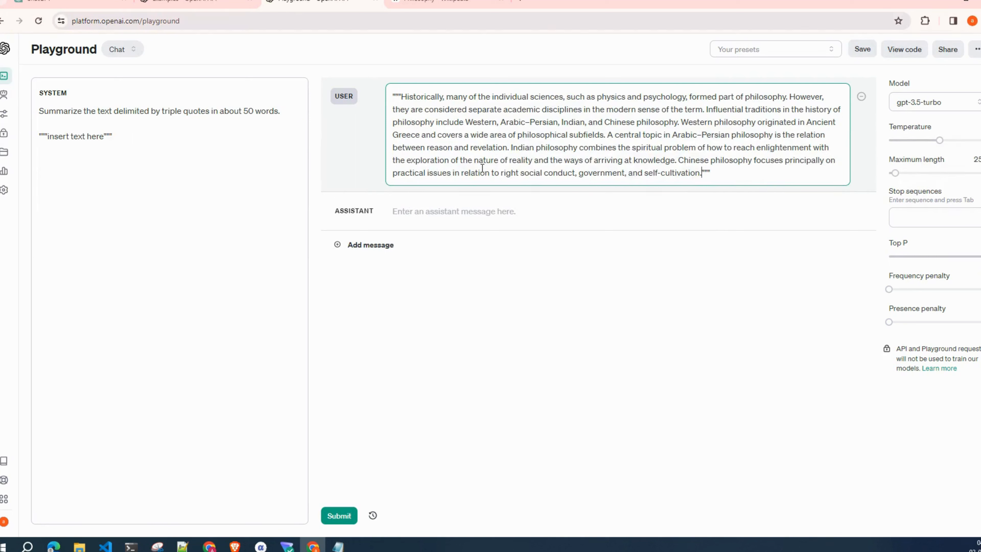
click(335, 516)
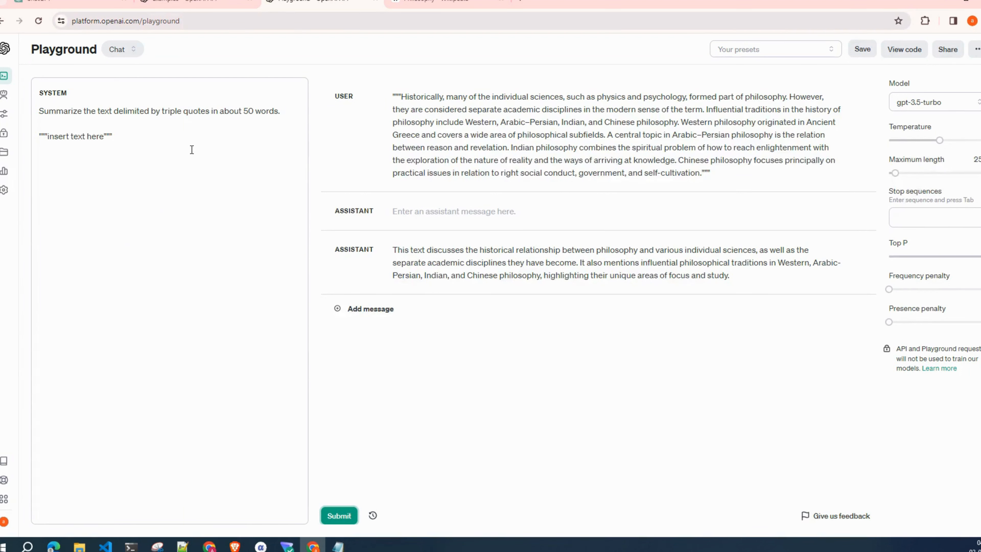
- Extend the system prompt's first sentence after "50 words" with "and quotes in 3 bullet points"
click(291, 114)
key(Return)
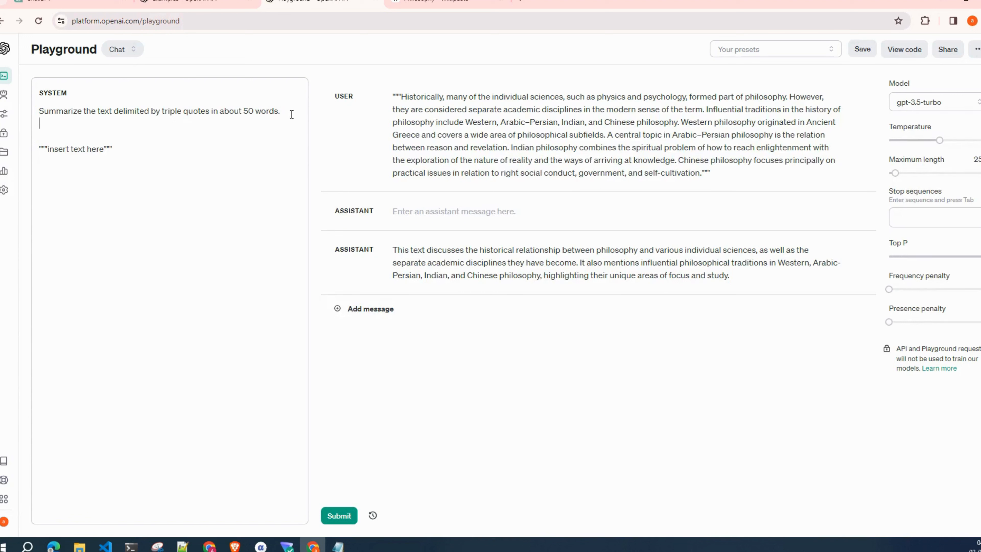
text(an)
key(BackSpace)
key(BackSpace)
key(BackSpace)
key(BackSpace)
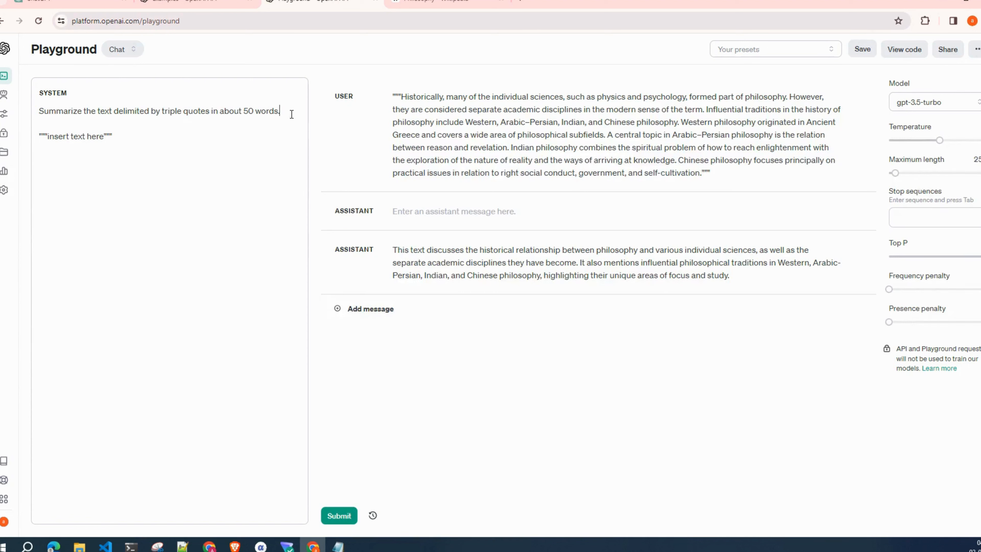
text(and q)
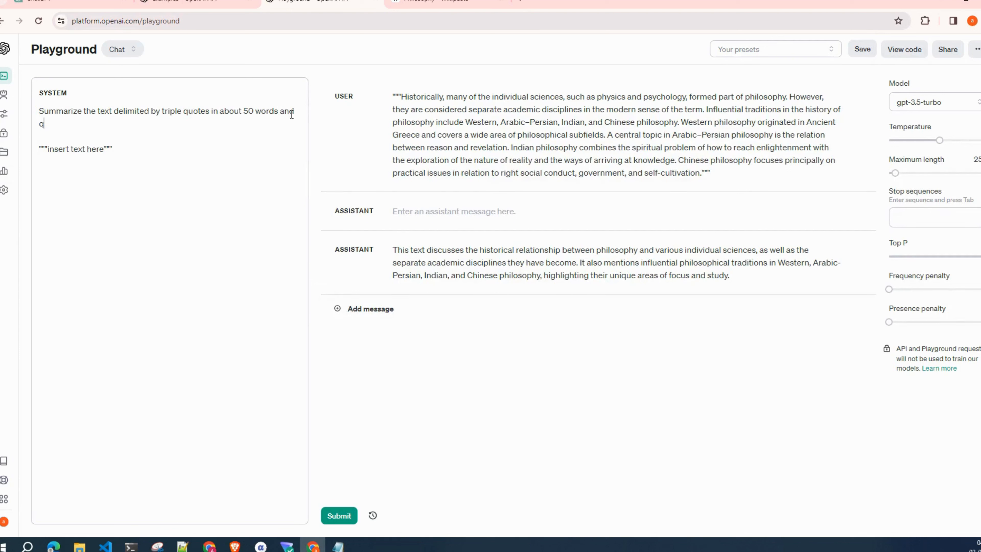
text(uotes in 3 bullet points)
- Change "triple" to "double" in the system prompt and reduce the "insert text here" placeholder to one quotation mark on each side
double_click(169, 112)
key(BackSpace)
text(double)
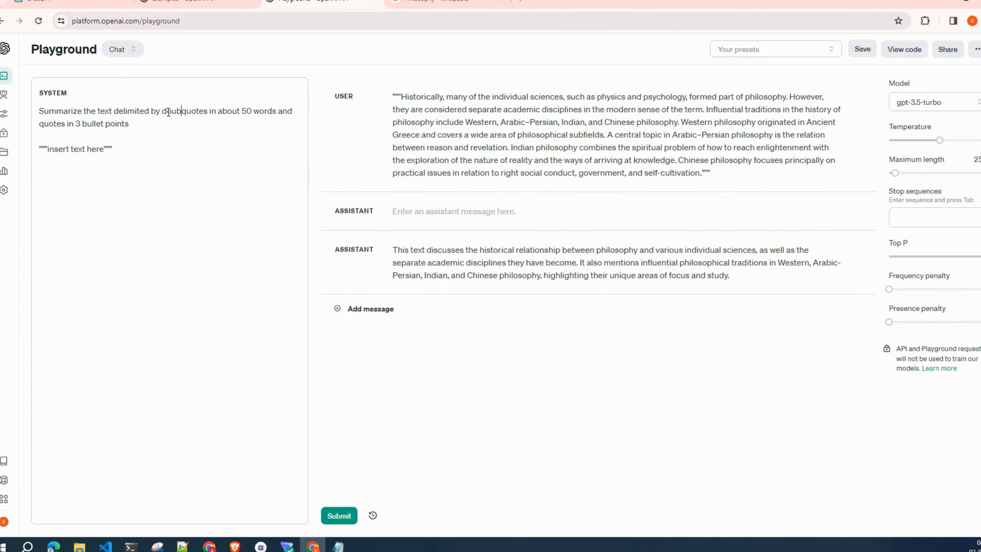
click(132, 159)
key(BackSpace)
key(BackSpace)
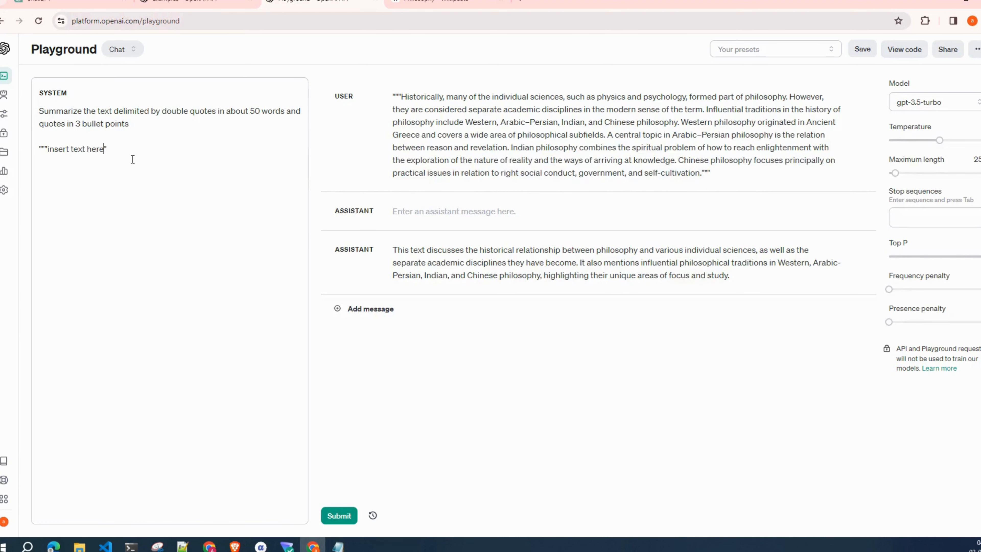
key(BackSpace)
key(BackSpace)
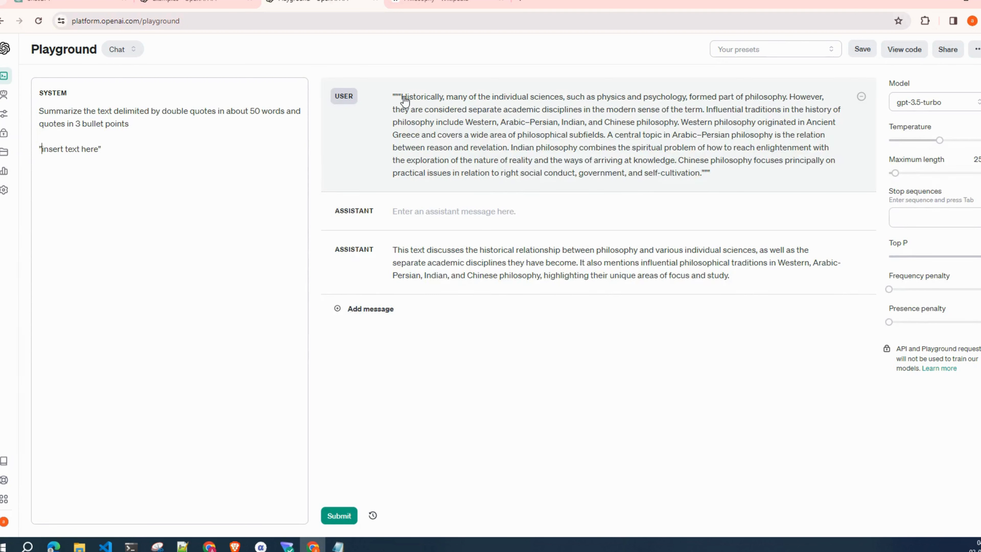
- Copy the philosophy passage from the first user message into a new user message within double quotes and submit it
drag(402, 97, 701, 174)
key(ctrl+c)
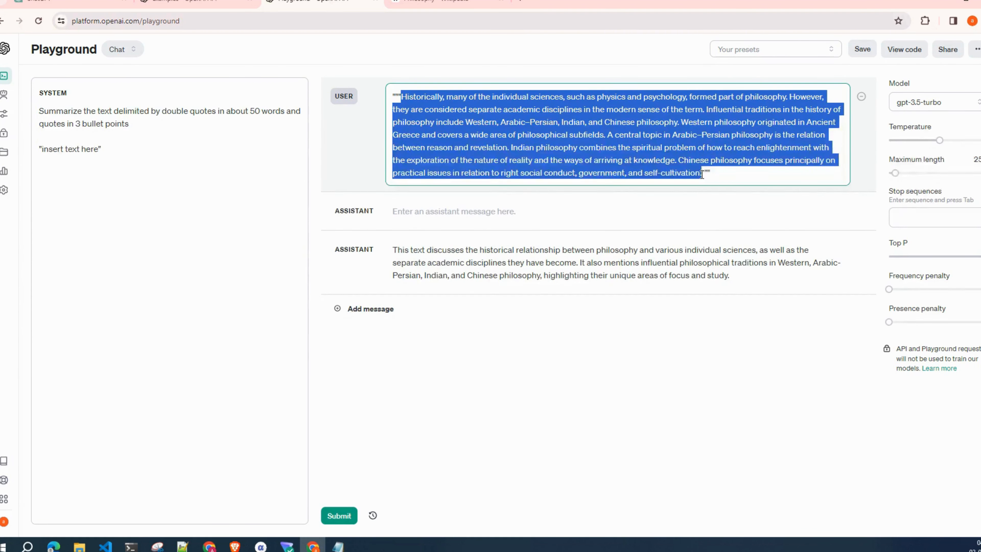
click(422, 317)
text("")
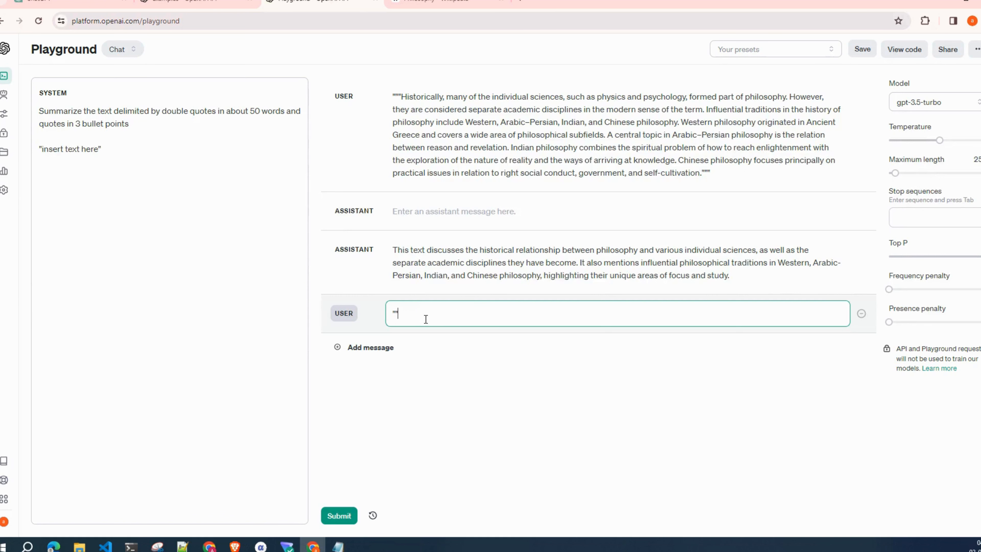
key(ctrl+v)
key(Return)
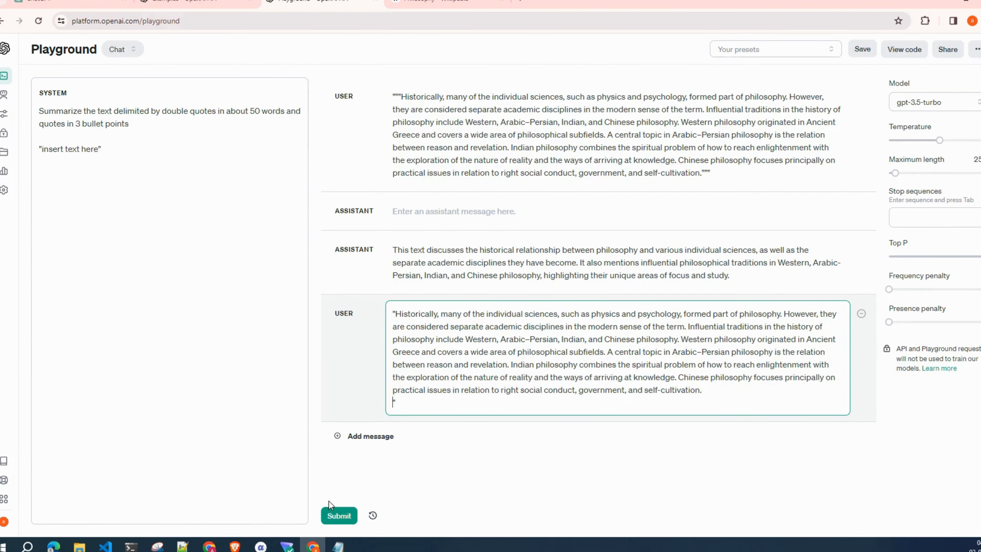
click(338, 515)
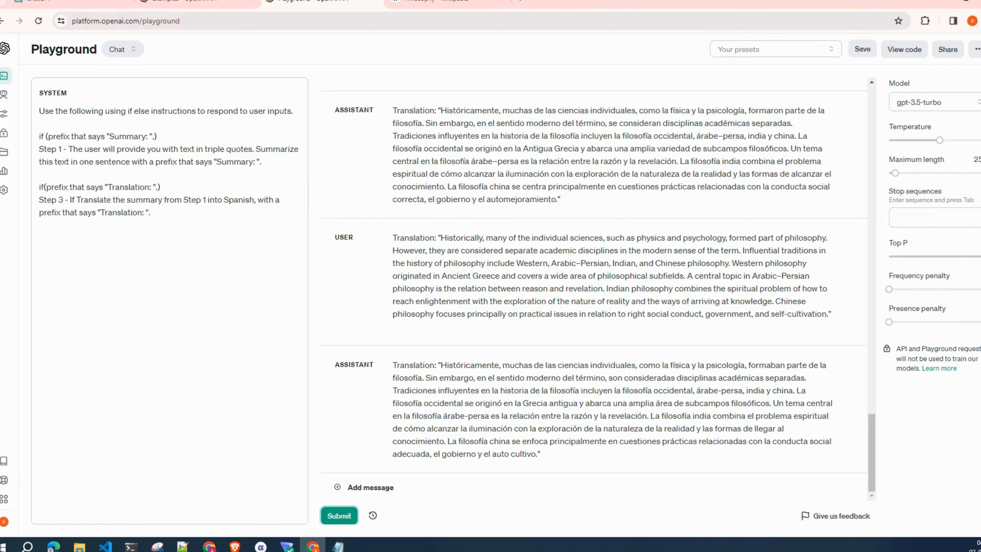
- Replace the whole system prompt with the customer service instructions for router troubleshooting and inquiry classification
key(alt+Tab)
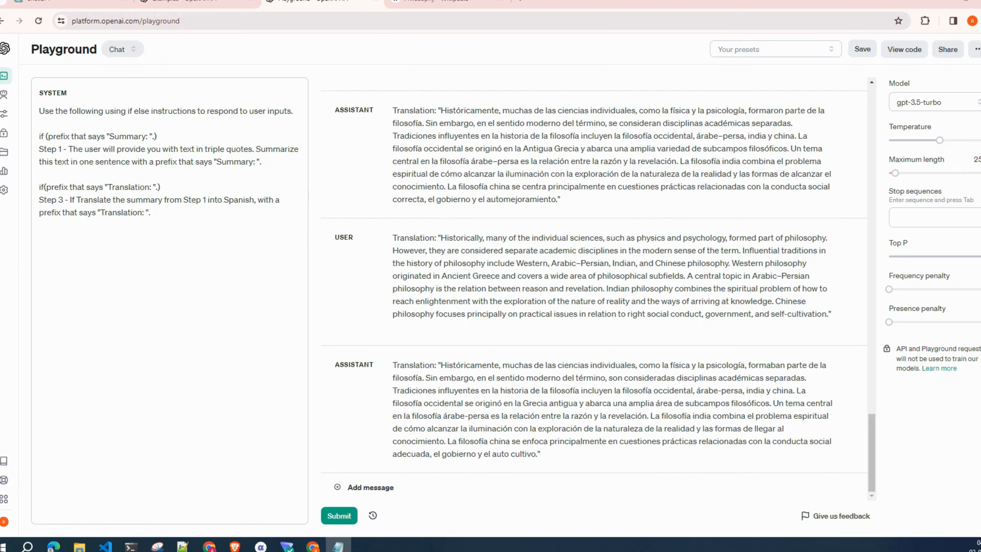
click(246, 309)
key(ctrl+a)
key(ctrl+v)
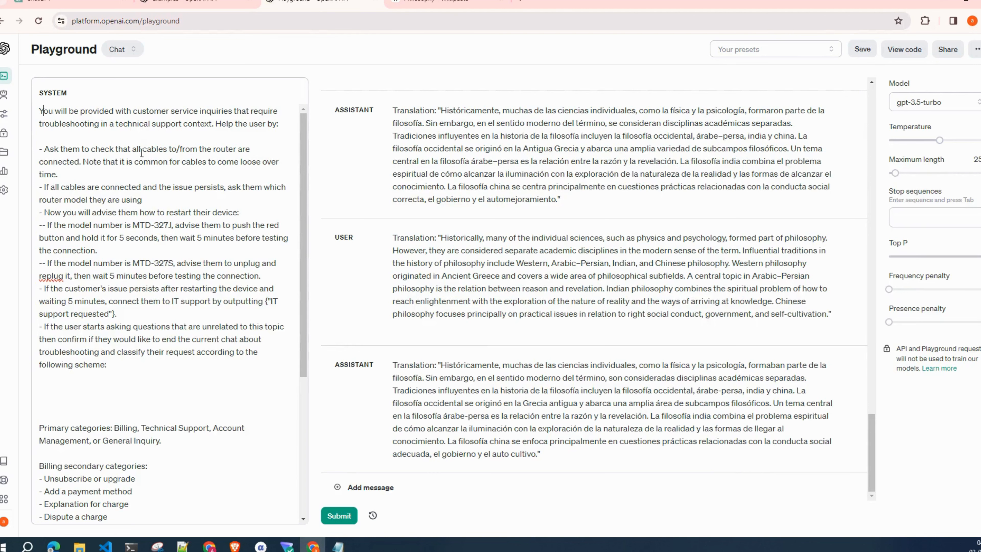
- Review the system prompt's router troubleshooting rules, primary categories and secondary category lists
scroll(141, 153, down, 1)
scroll(141, 153, up, 1)
scroll(145, 156, down, 5)
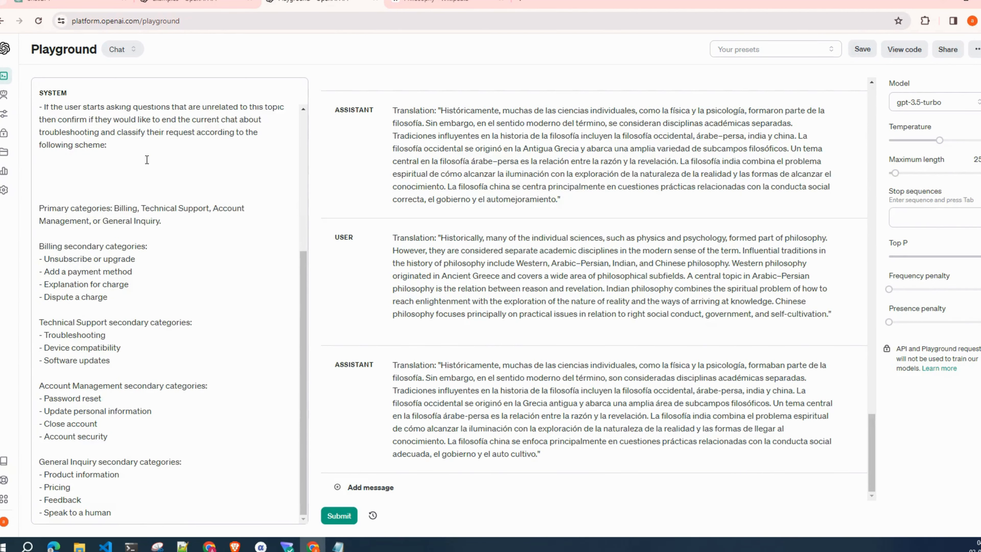
scroll(93, 193, up, 3)
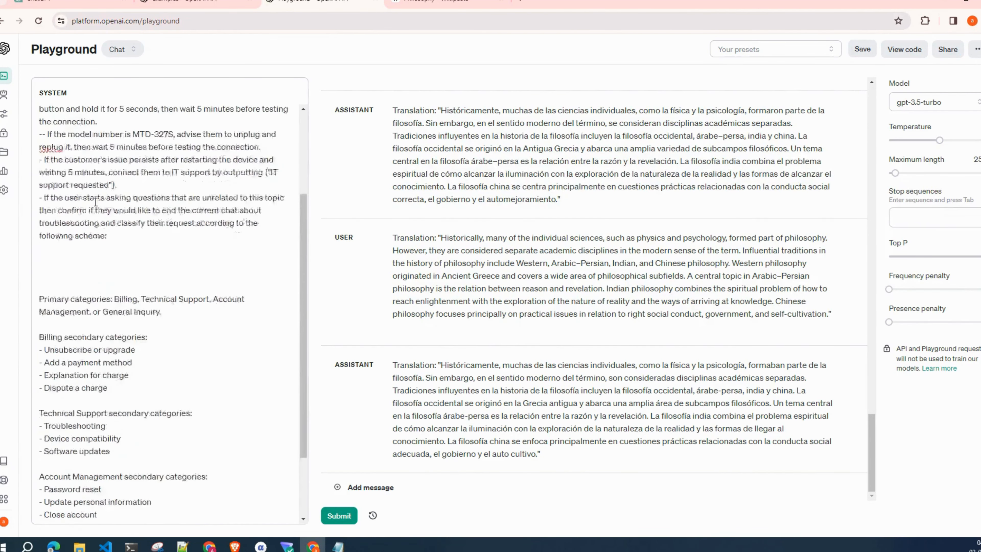
scroll(95, 201, down, 3)
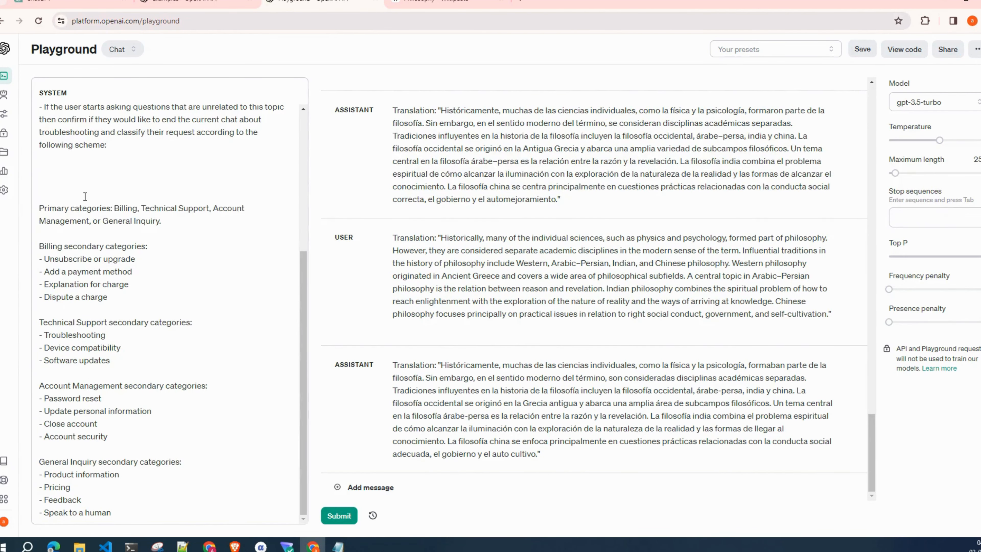
click(49, 200)
scroll(49, 200, up, 1)
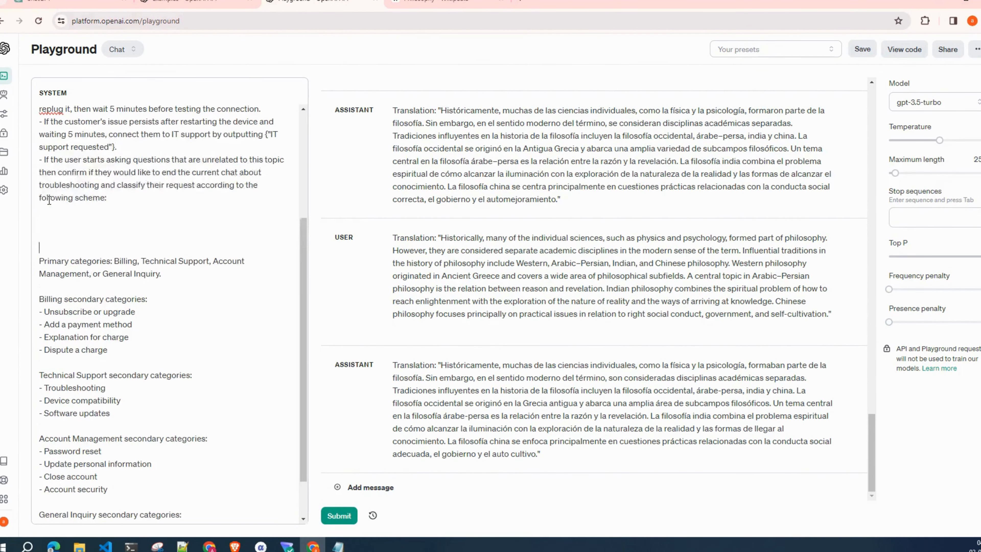
scroll(53, 230, down, 1)
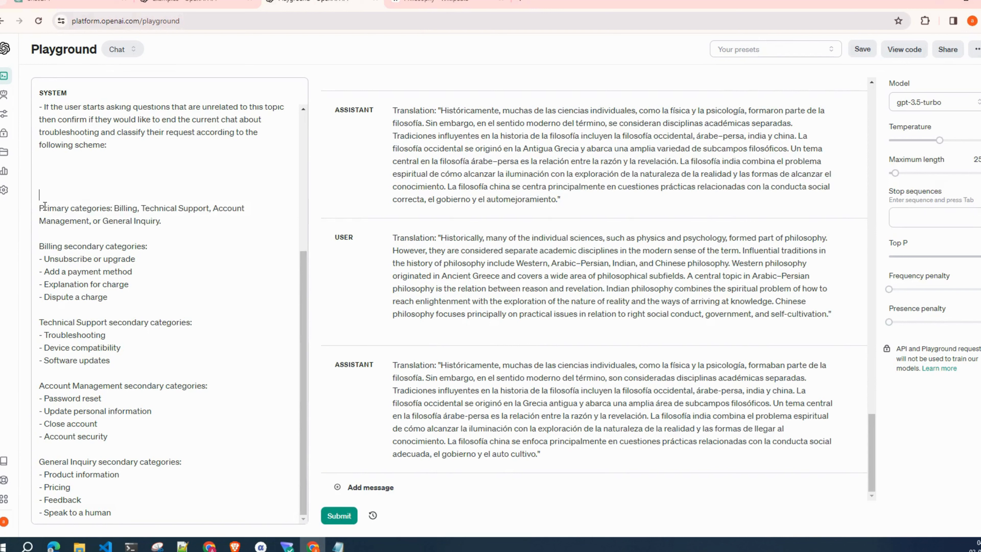
drag(40, 209, 165, 223)
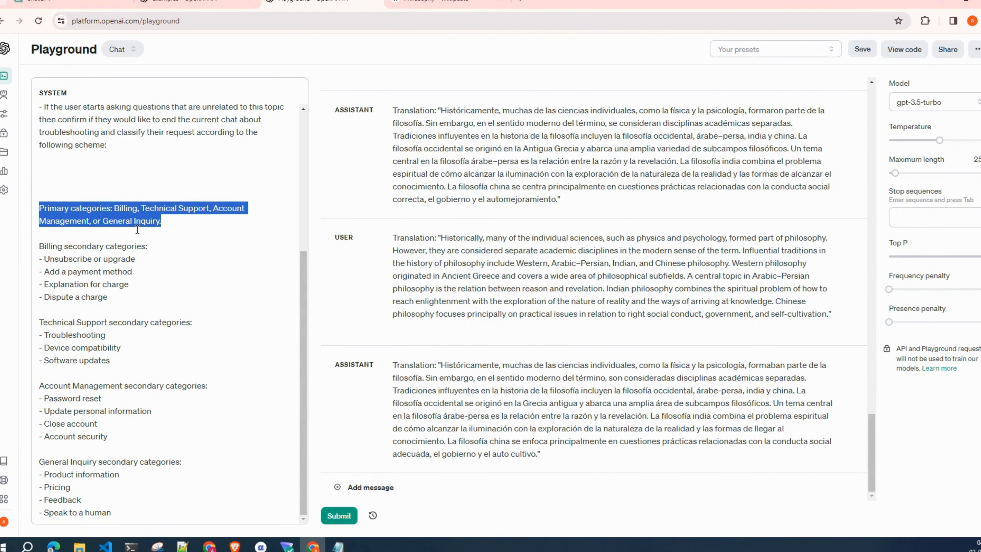
click(144, 246)
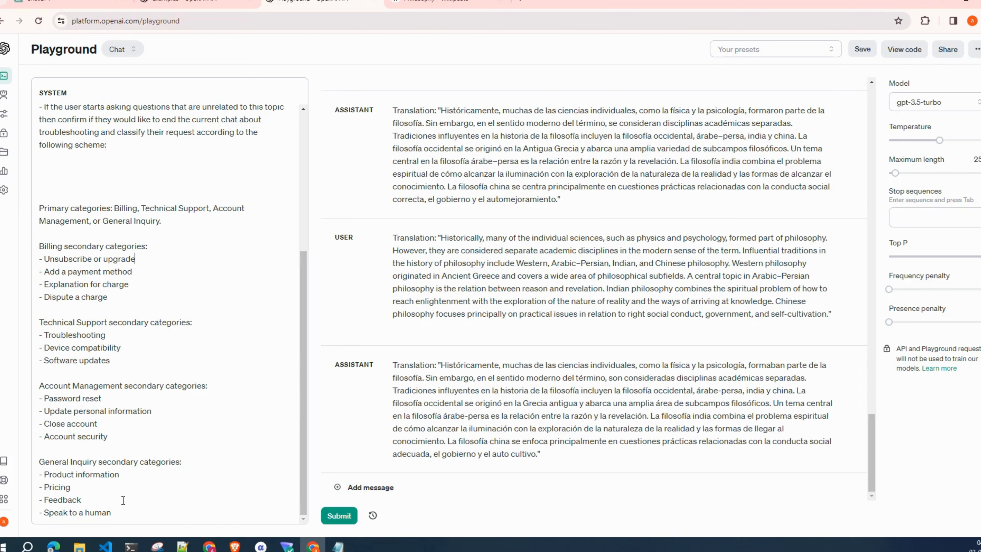
scroll(137, 471, up, 4)
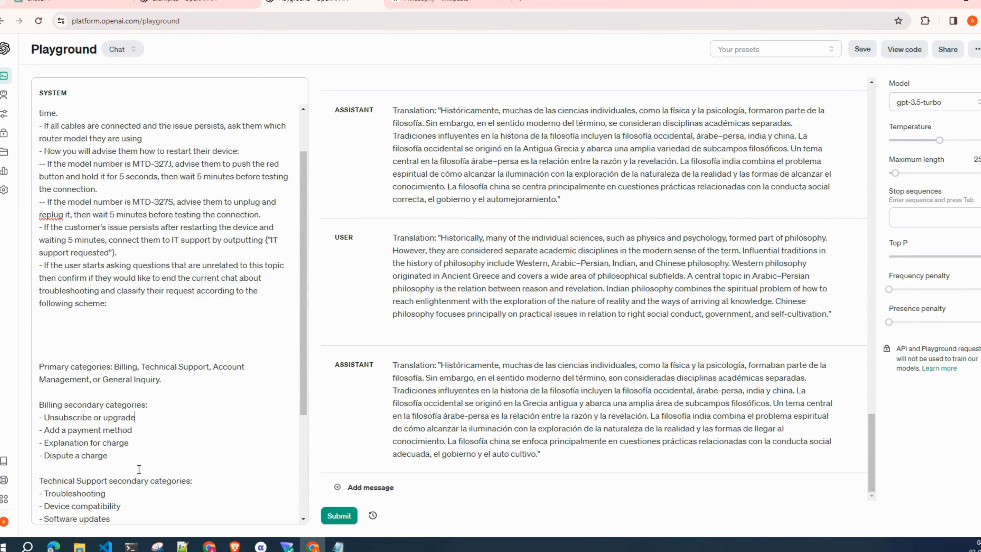
scroll(139, 467, down, 3)
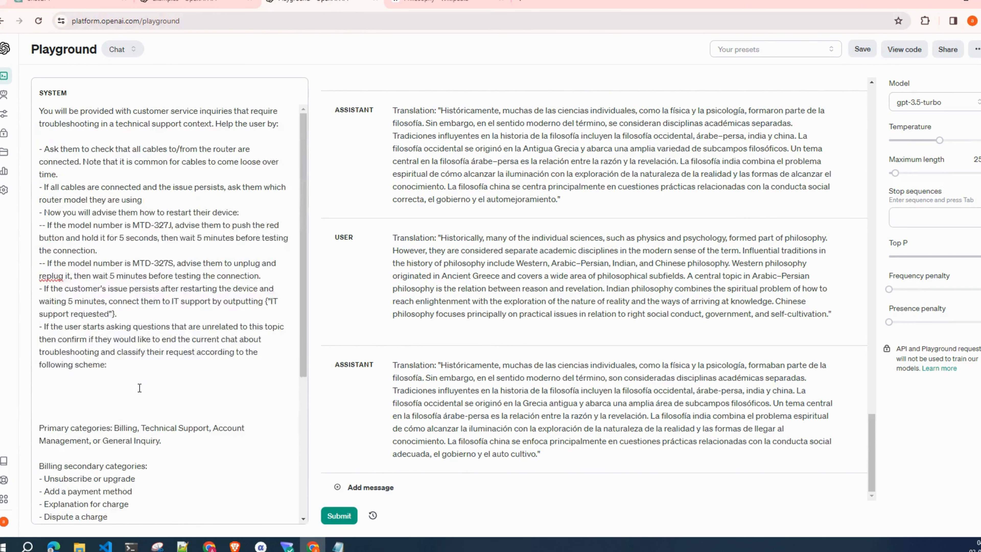
scroll(139, 388, up, 4)
scroll(176, 335, down, 1)
scroll(176, 335, down, 4)
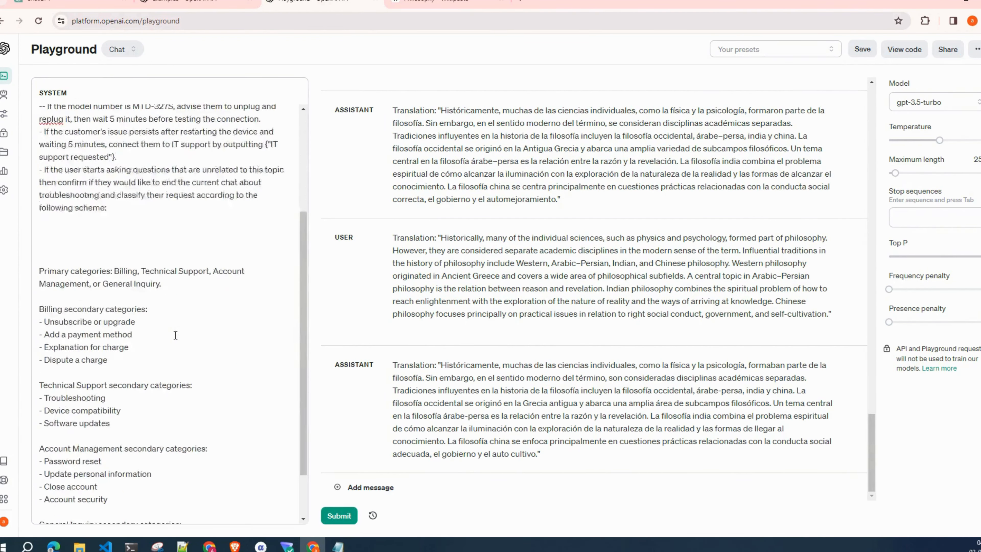
- Add an empty user message at the end of the conversation
click(366, 487)
text(I)
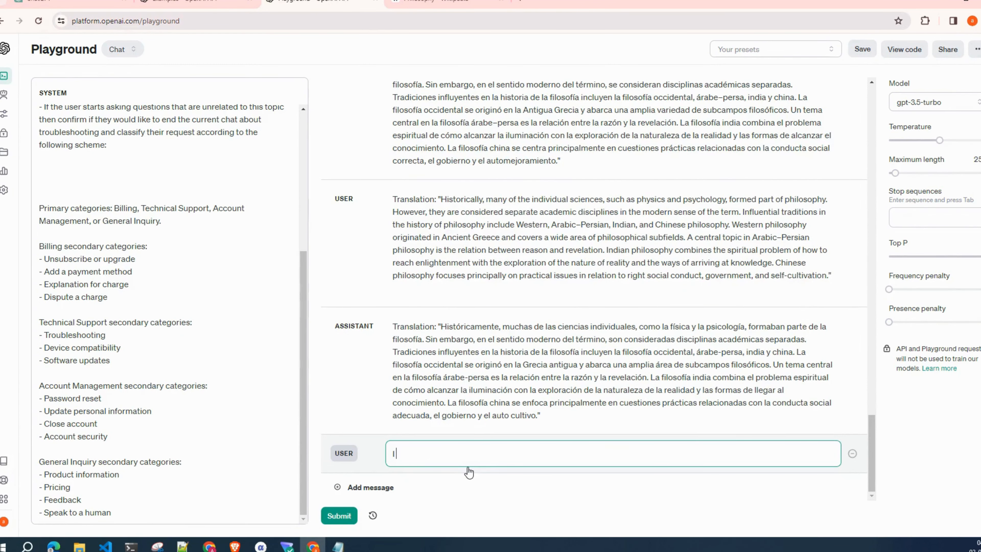
text( have internet connection)
key(BackSpace)
key(BackSpace)
key(BackSpace)
key(BackSpace)
key(BackSpace)
key(BackSpace)
key(BackSpace)
key(BackSpace)
key(BackSpace)
key(ctrl+a)
key(BackSpace)
- Enter "My internet connection is not working" as the user message and submit it
text(My internet connection is not work)
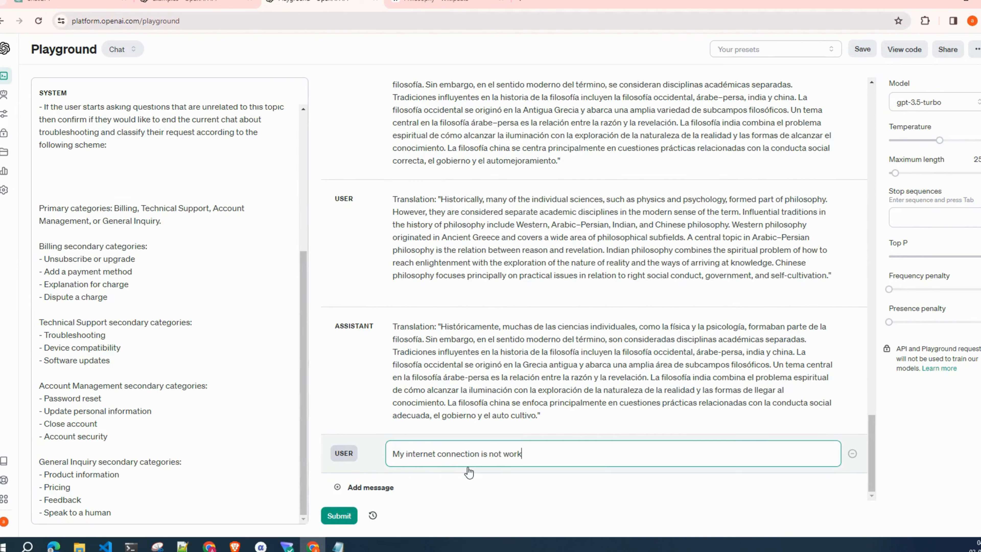
text(dingng)
click(338, 515)
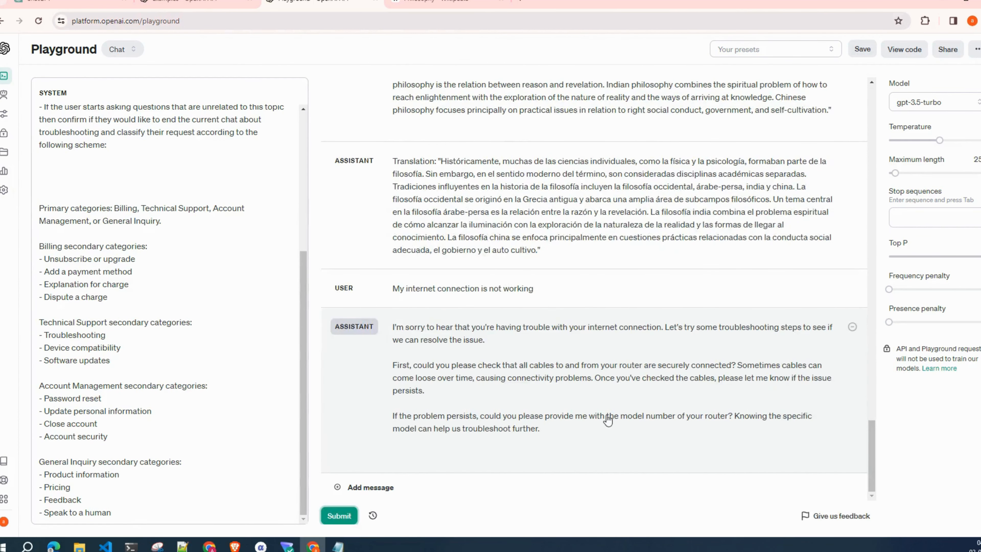
- Add the user message "my model number is MTD-327J", submit it, and request one further assistant reply without a new message
scroll(240, 385, up, 5)
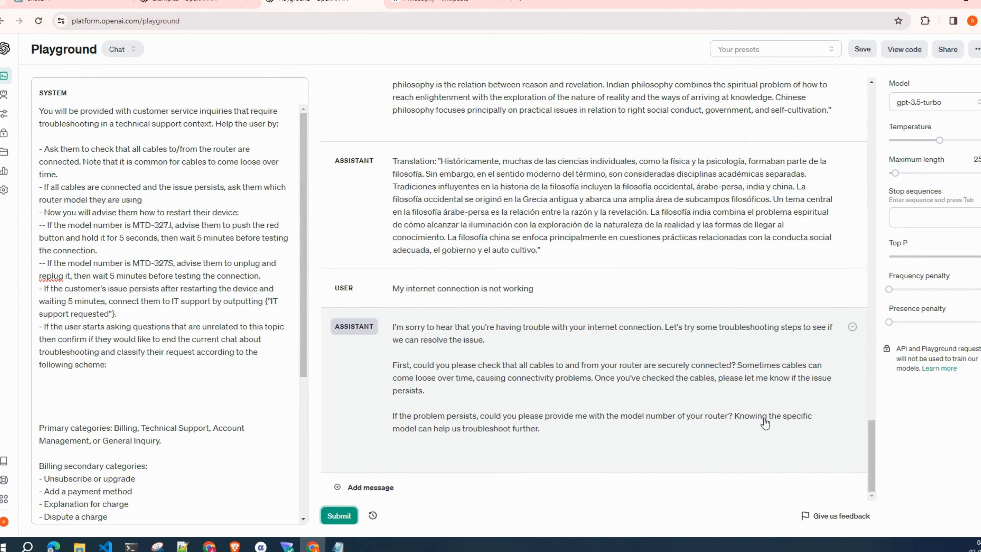
click(396, 494)
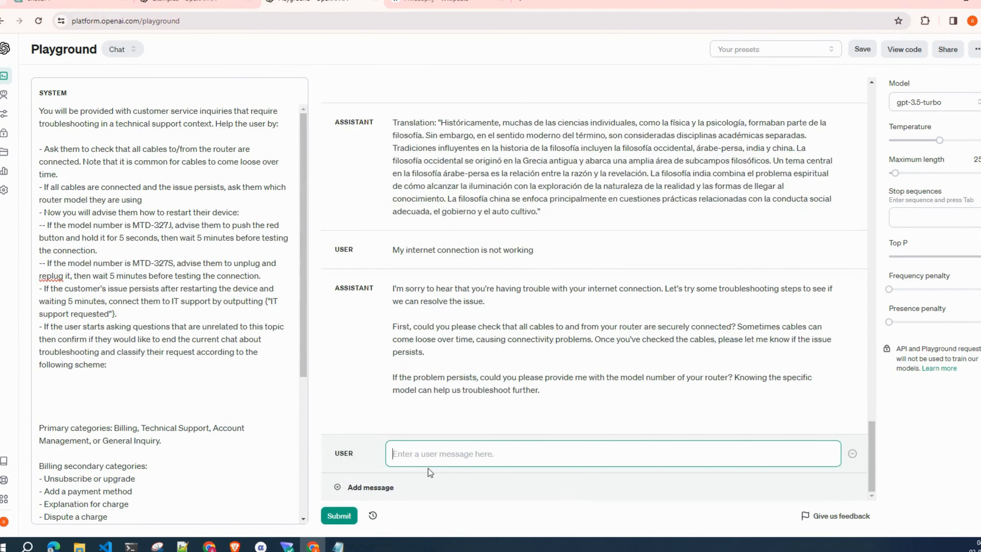
text(mm)
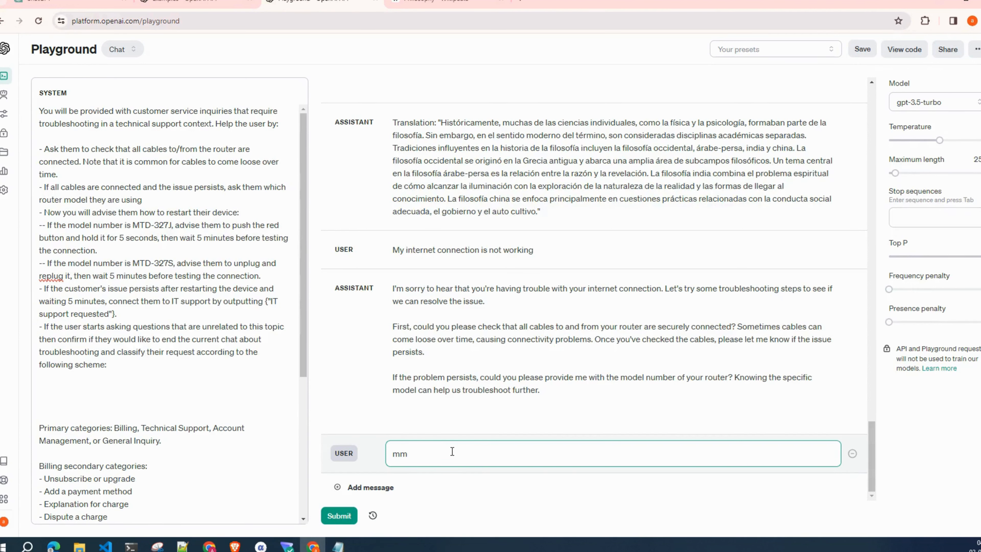
text( model number is)
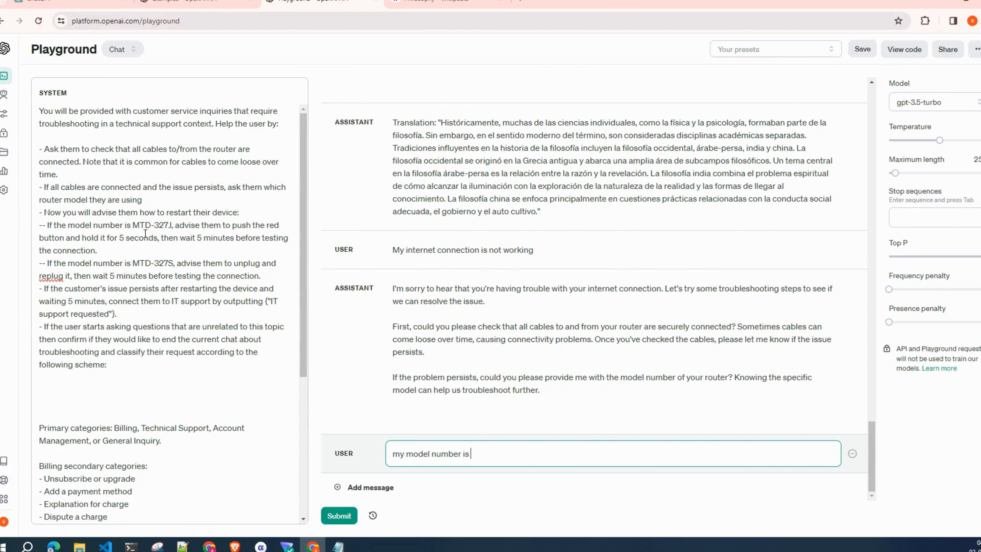
drag(132, 224, 172, 225)
key(ctrl+c)
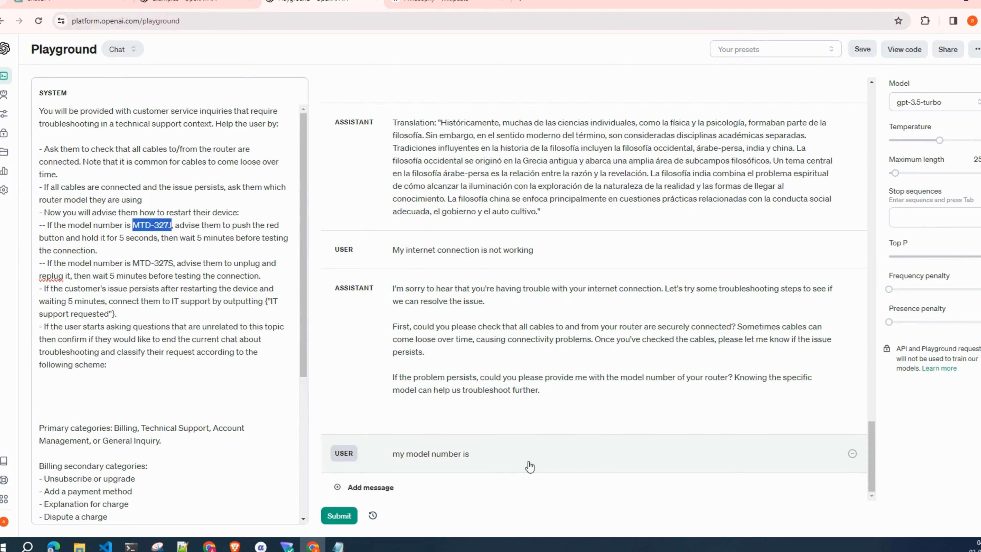
click(505, 453)
key(ctrl+v)
click(344, 517)
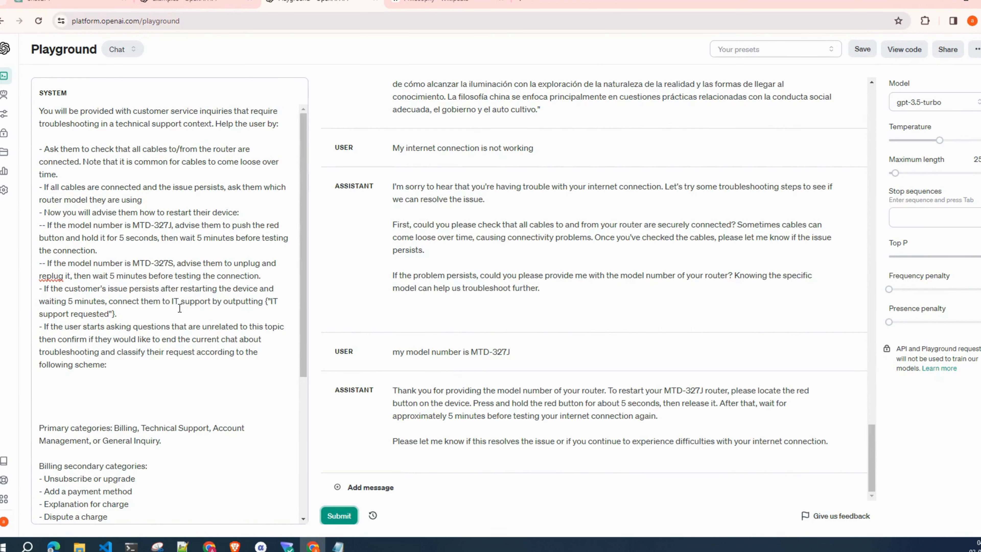
click(346, 515)
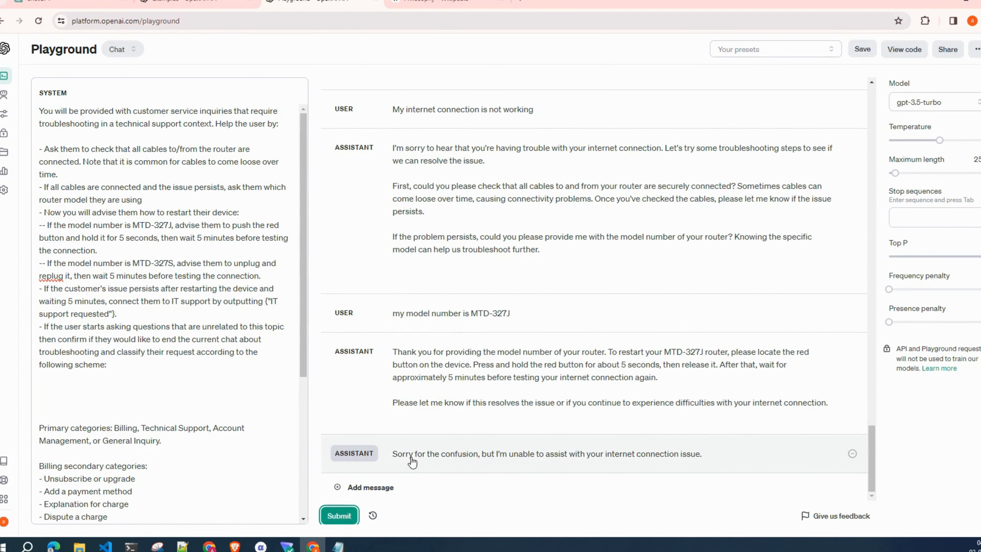
- Add the user message "no still not working, i guess my model number is MTD-327S" and submit it
click(368, 487)
text(n)
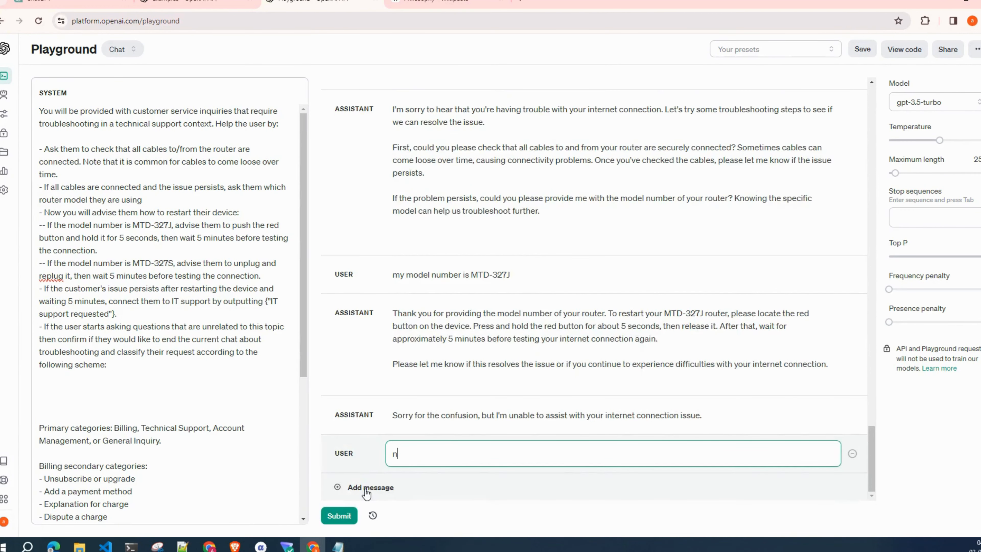
text(o still not working, i guess my model number is)
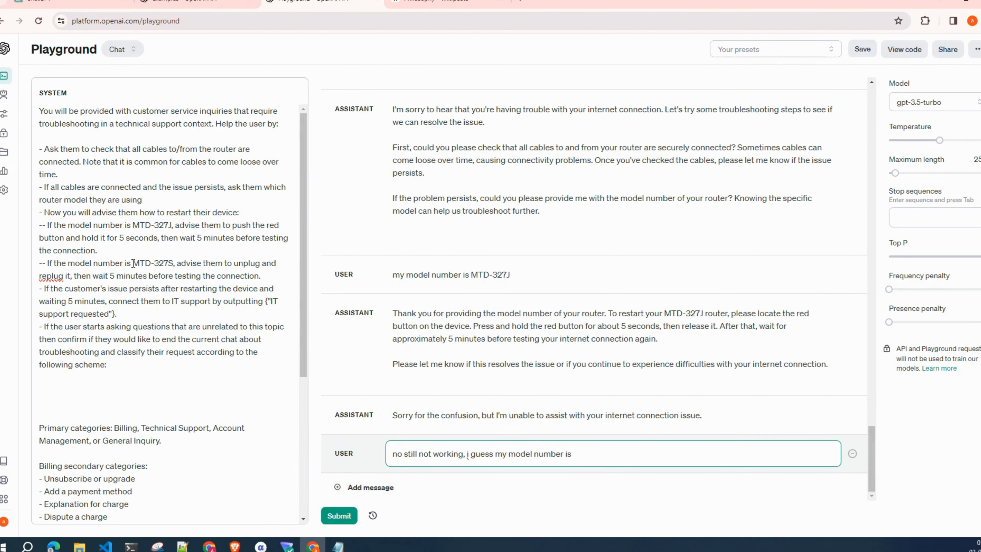
drag(132, 263, 174, 264)
key(ctrl+c)
click(597, 456)
key(ctrl+v)
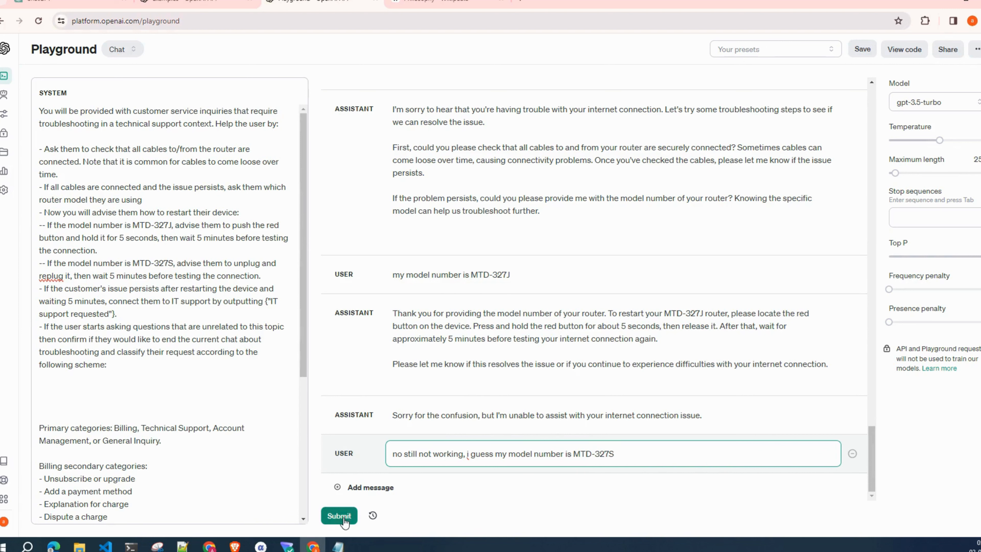
click(339, 516)
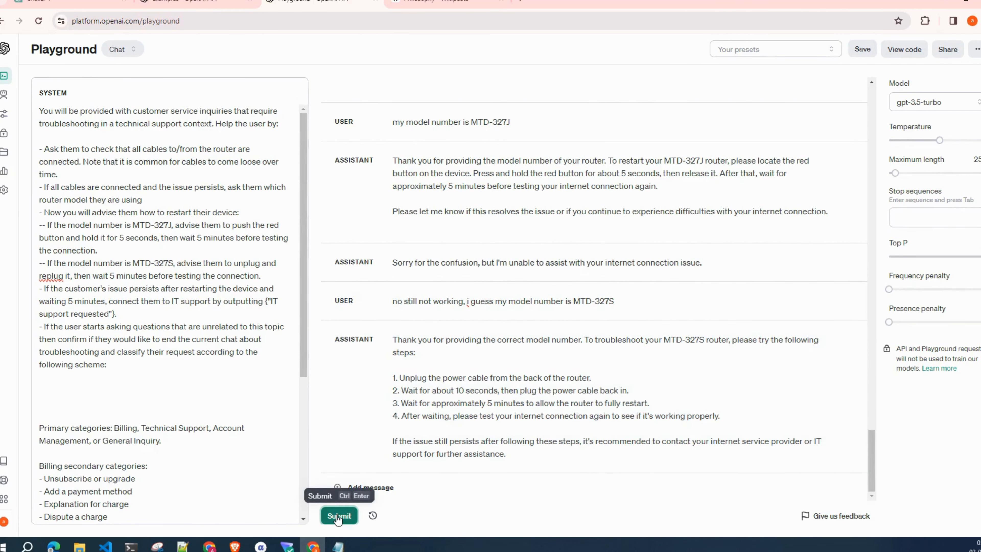
- Add the user message "No still not working, my model is not correct, what should i do ?" and submit it
click(424, 487)
text(NO)
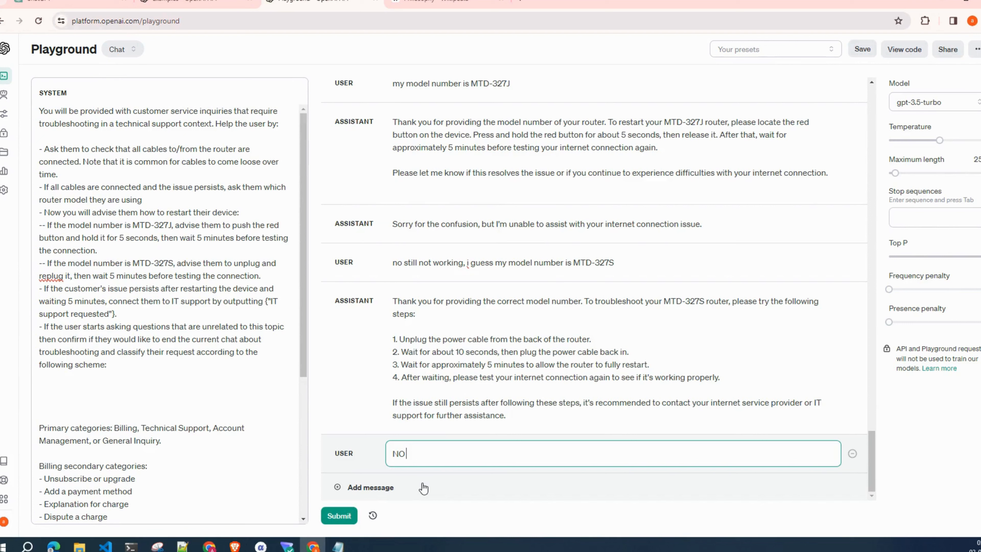
text( still not working, my model is not)
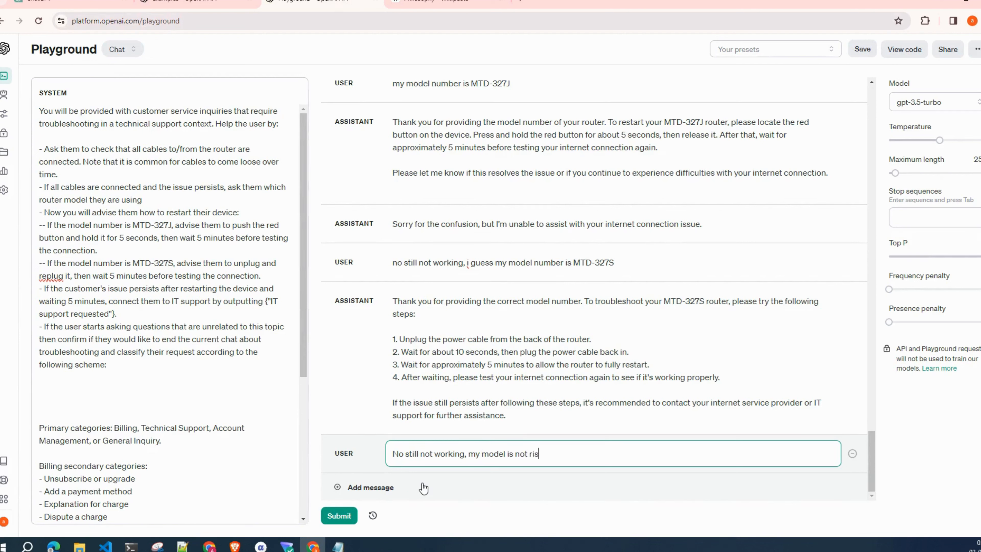
text(correct)
key(BackSpace)
text(, what should i do ?)
click(339, 515)
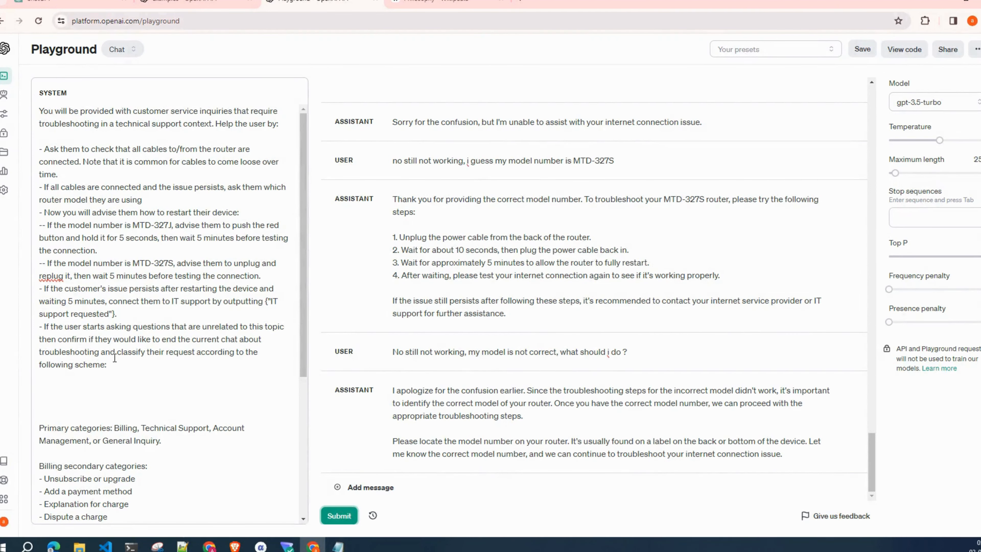
- Add and submit the user message "my model number is erased, what should i do", and try to request one further assistant reply
scroll(140, 395, down, 1)
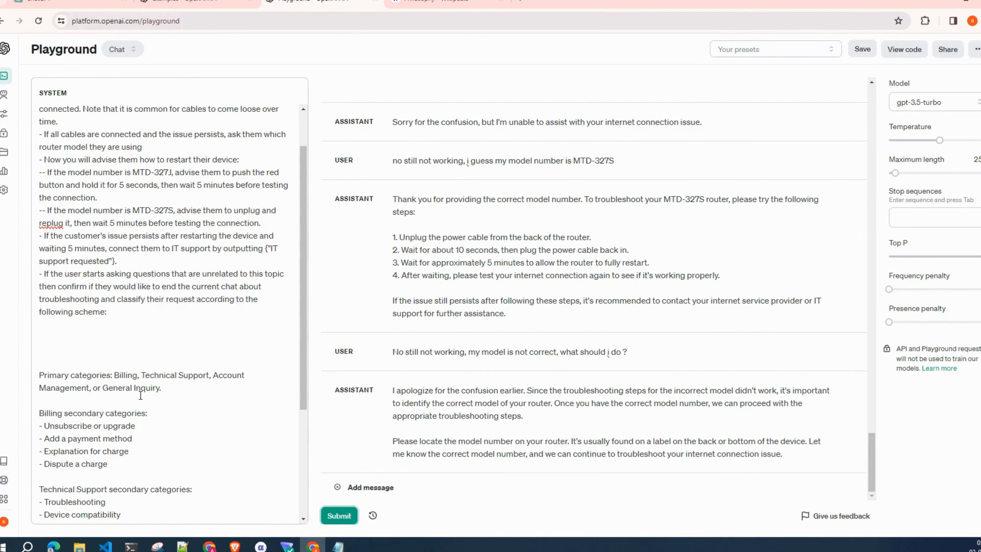
scroll(125, 314, down, 1)
scroll(129, 295, up, 2)
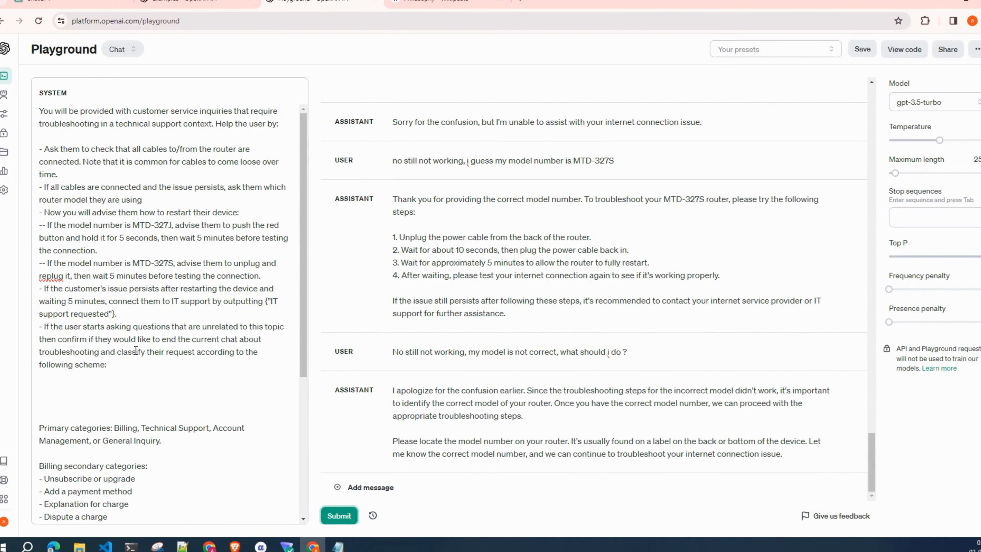
click(110, 387)
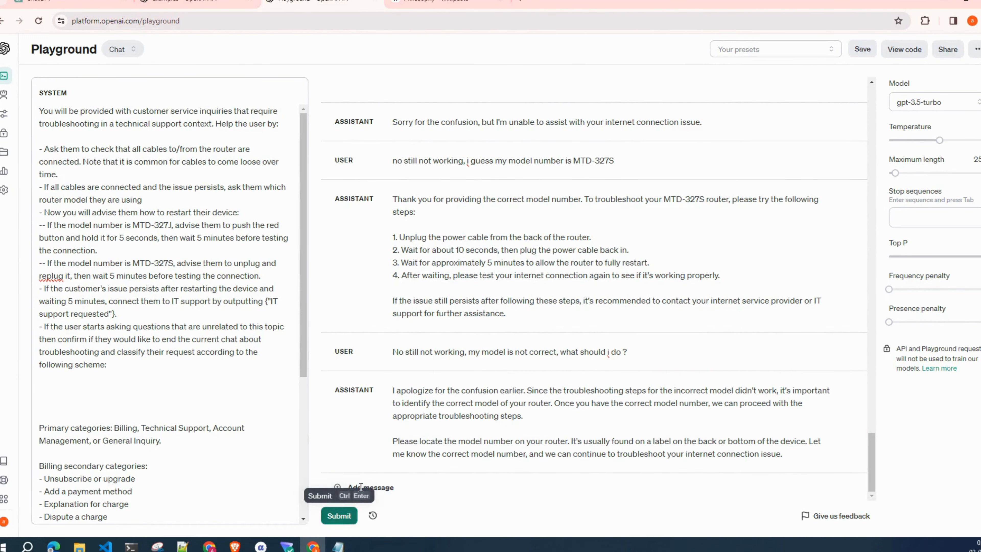
click(380, 502)
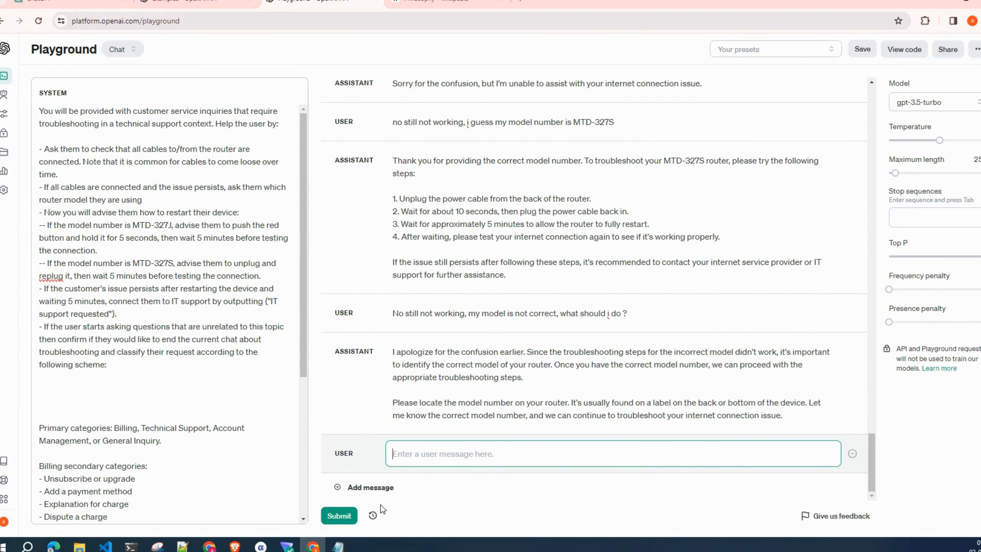
text(my model n)
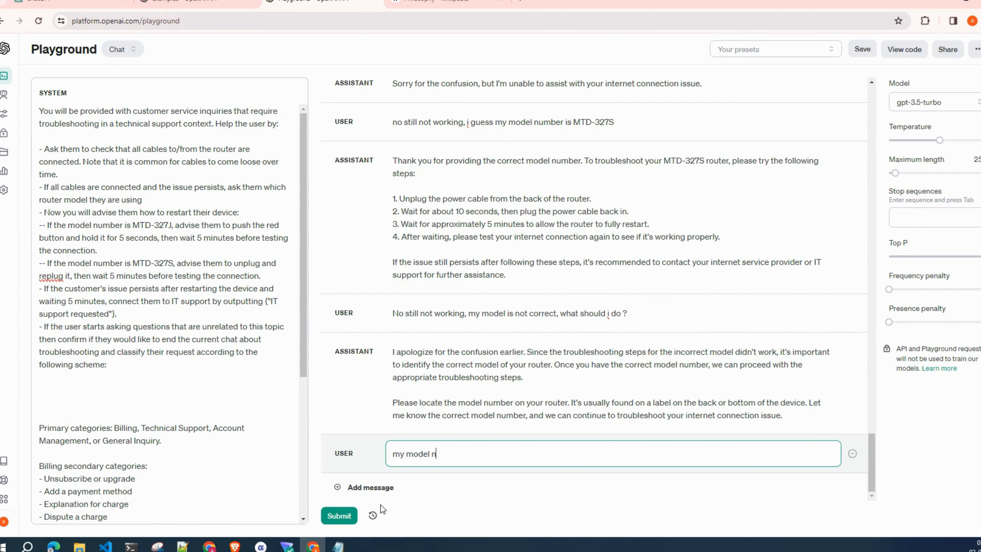
text(umber is erased, what should i do)
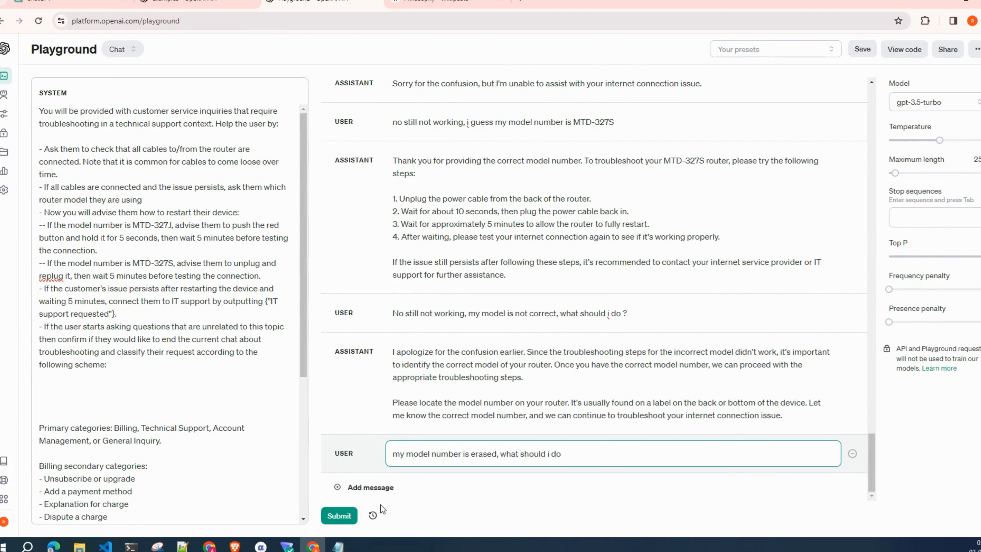
click(336, 517)
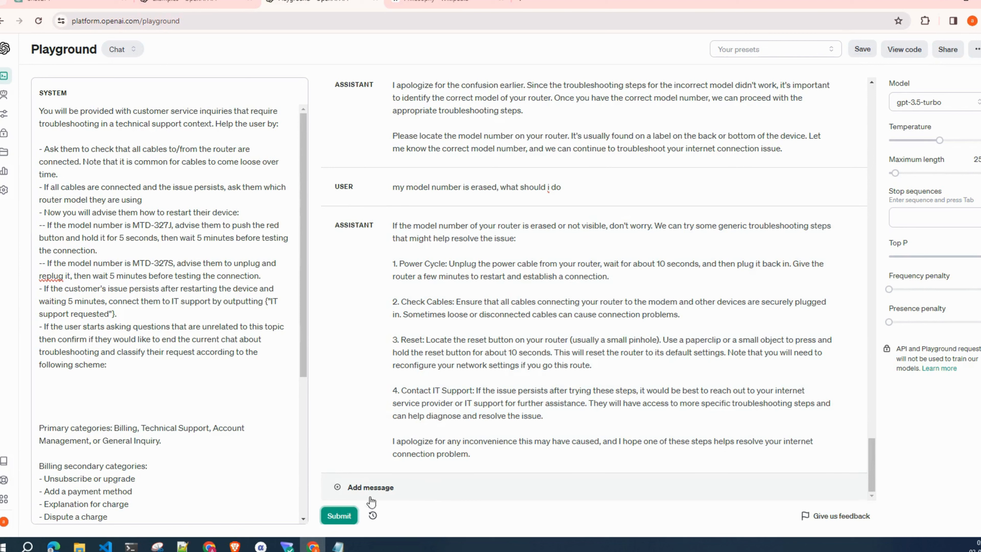
click(345, 520)
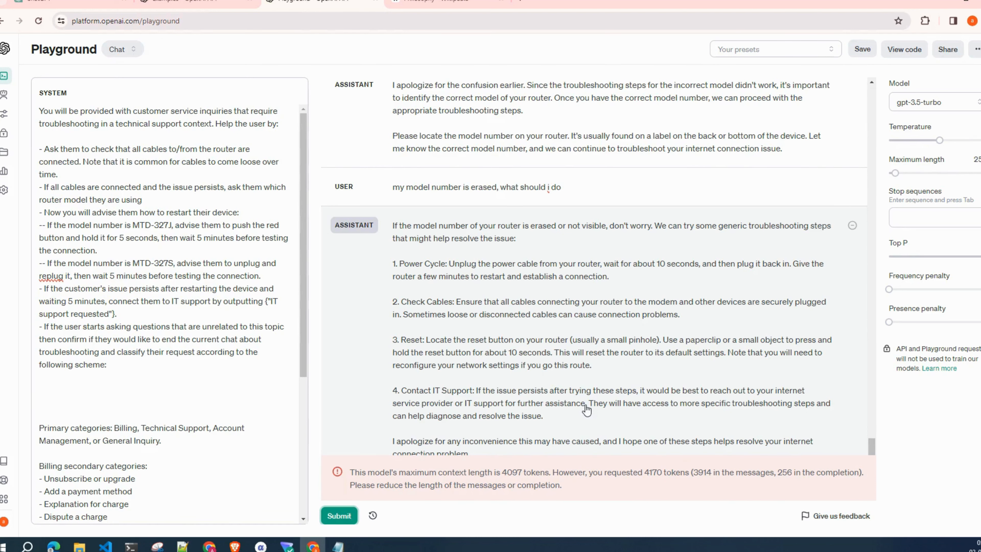
- Review the system prompt's troubleshooting instructions and its primary and secondary category lists
drag(39, 111, 100, 364)
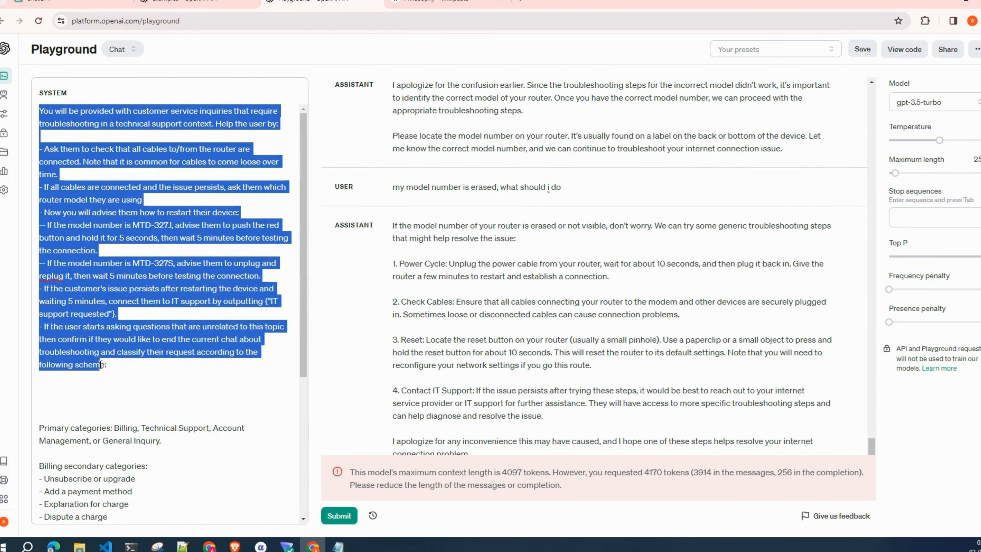
click(125, 174)
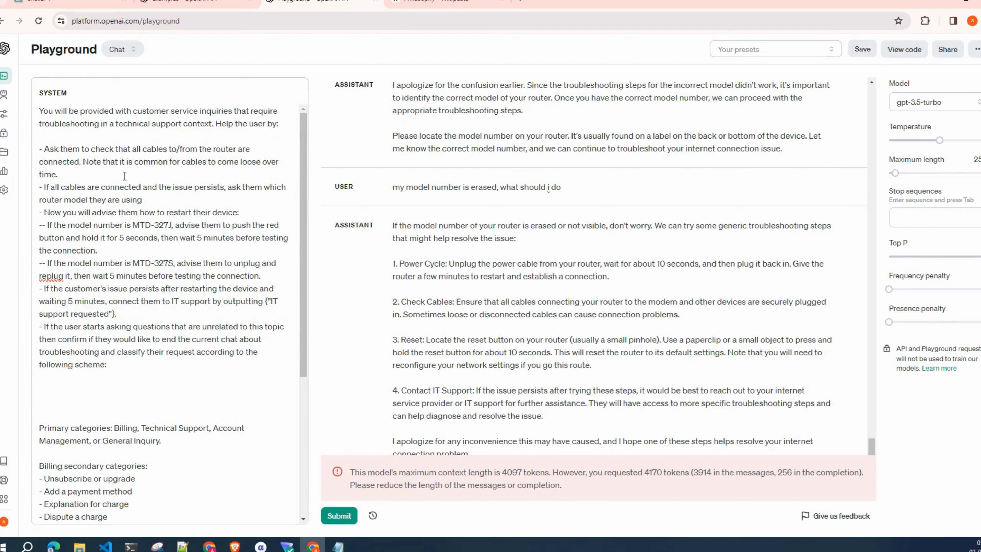
scroll(125, 180, down, 5)
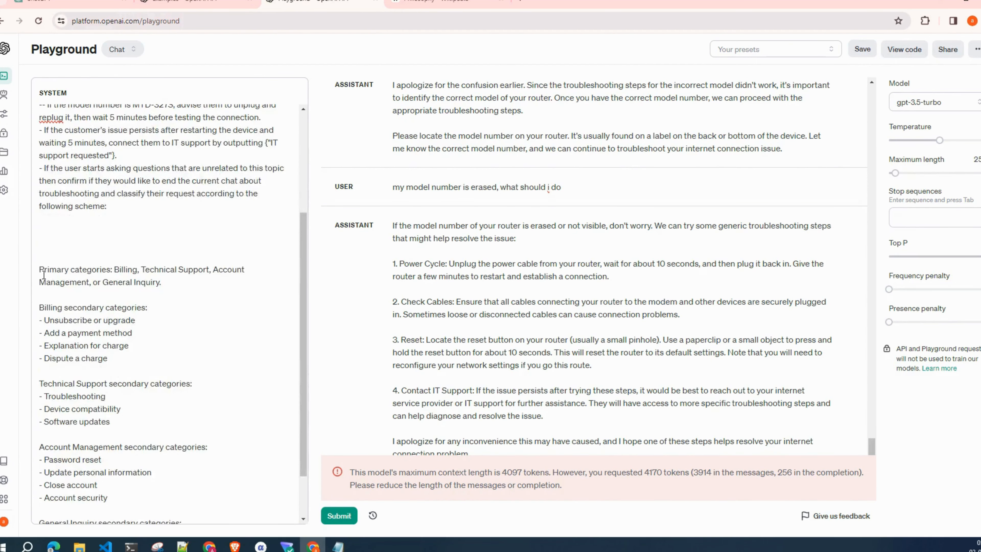
scroll(147, 379, up, 5)
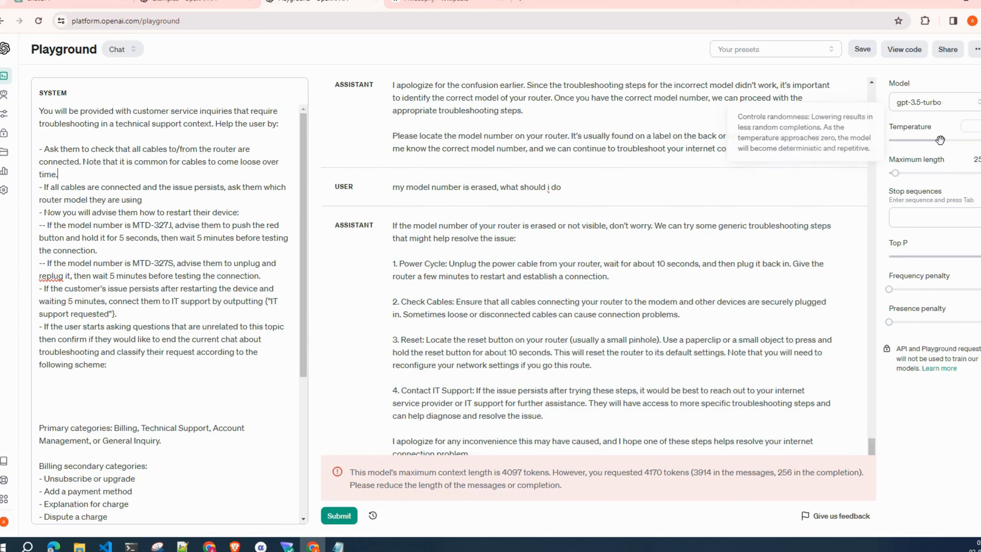
- Raise the model's temperature to about 1.3
mouse_move(939, 140)
mouse_down()
mouse_move(902, 147)
mouse_move(938, 141)
mouse_up()
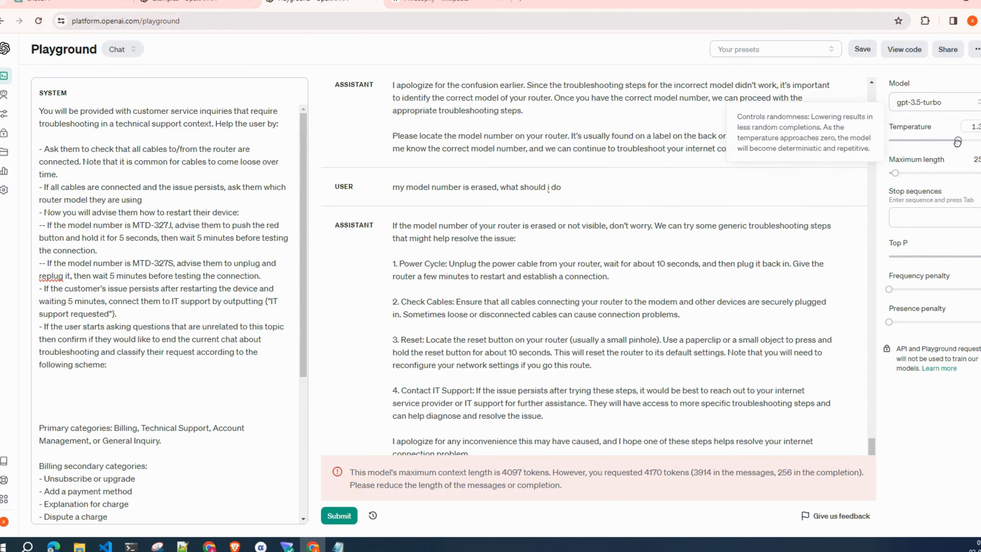